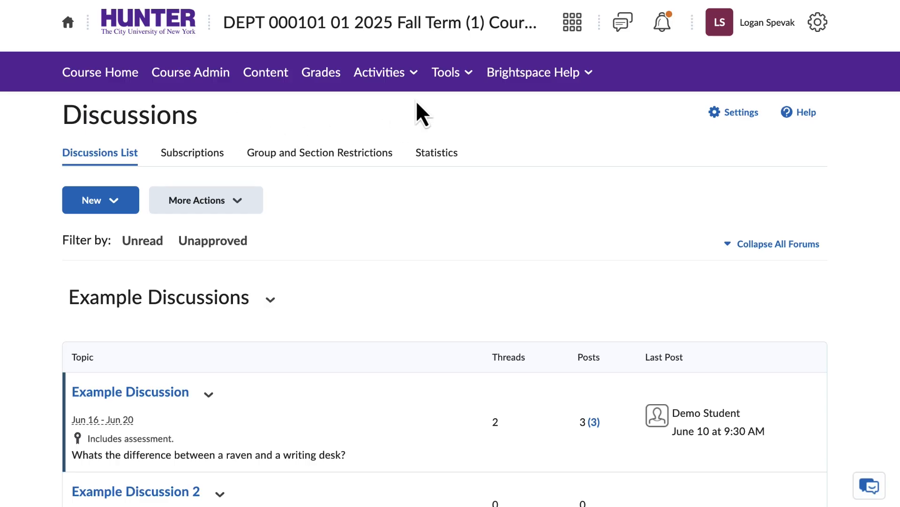
# Open the course's Discussions list and review its forums, topics, availability dates and options for creating new discussions.
pyautogui.click(388, 82)
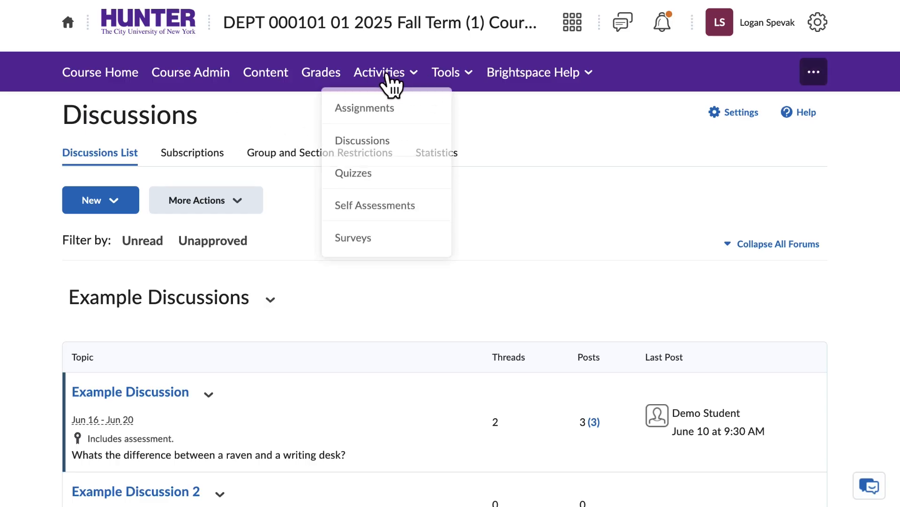
pyautogui.click(388, 160)
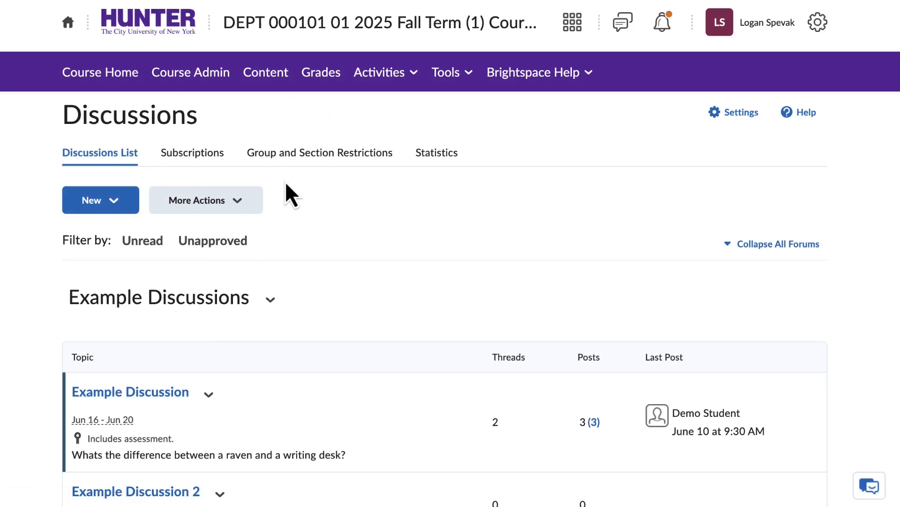
pyautogui.scroll(-5, 290, 172)
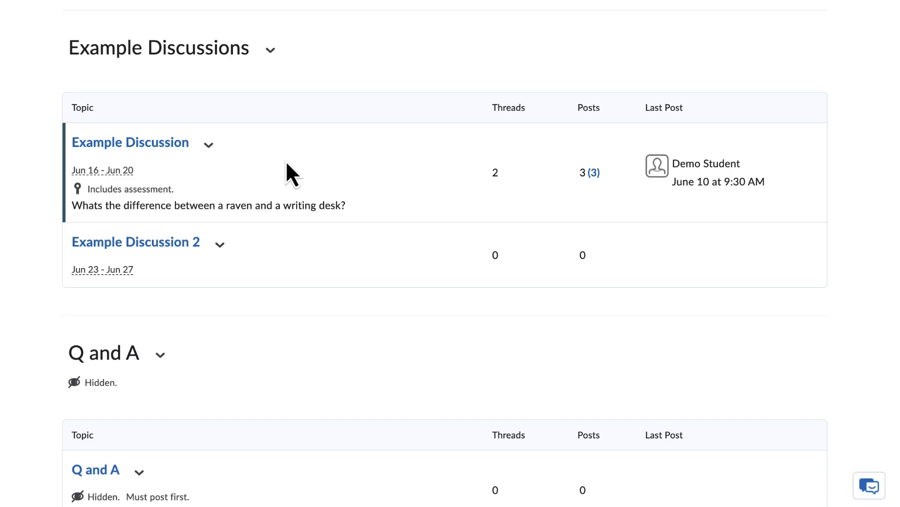
pyautogui.scroll(-1, 287, 164)
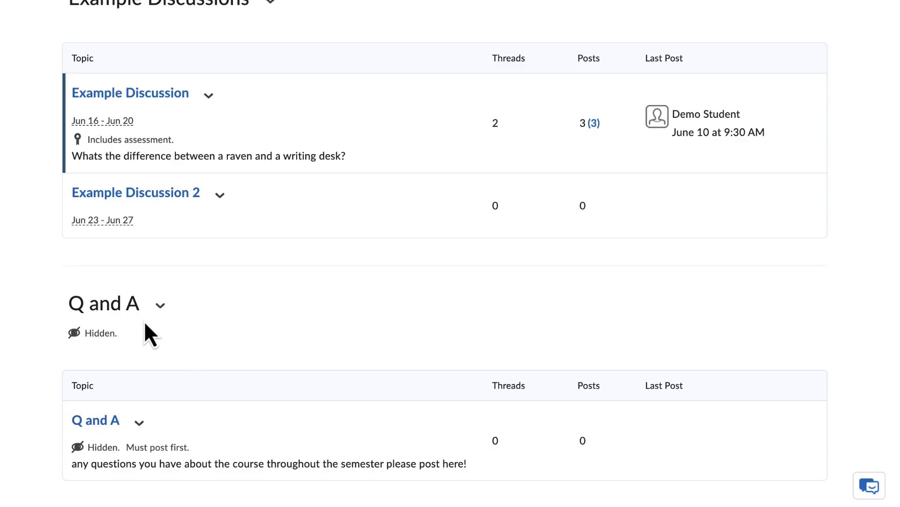
pyautogui.scroll(6, 133, 416)
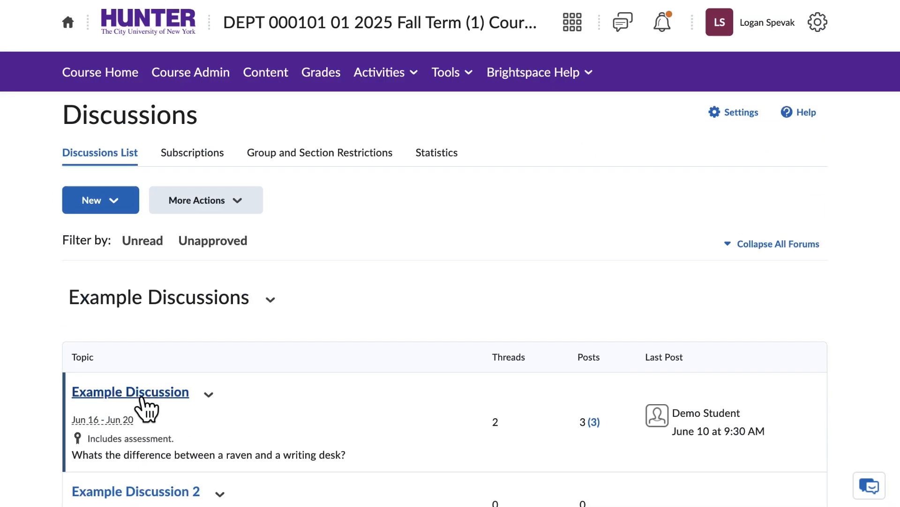
pyautogui.scroll(-4, 174, 297)
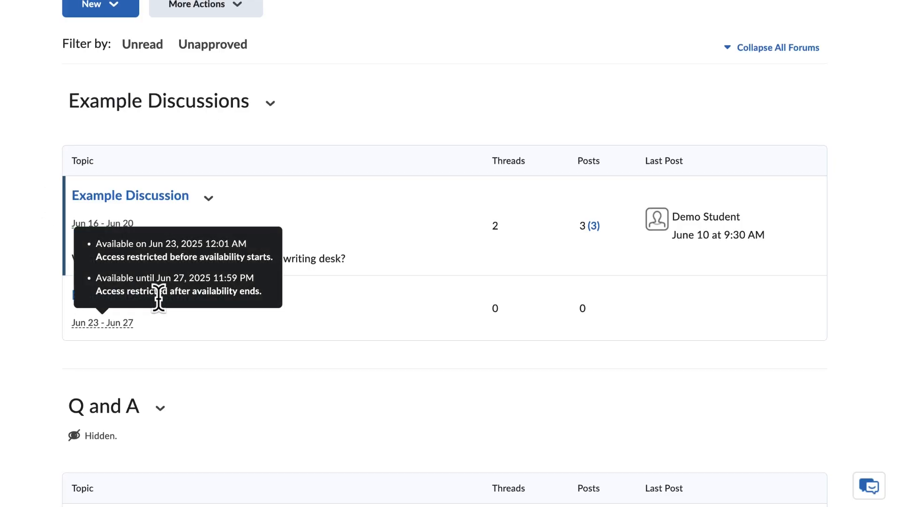
pyautogui.scroll(4, 184, 337)
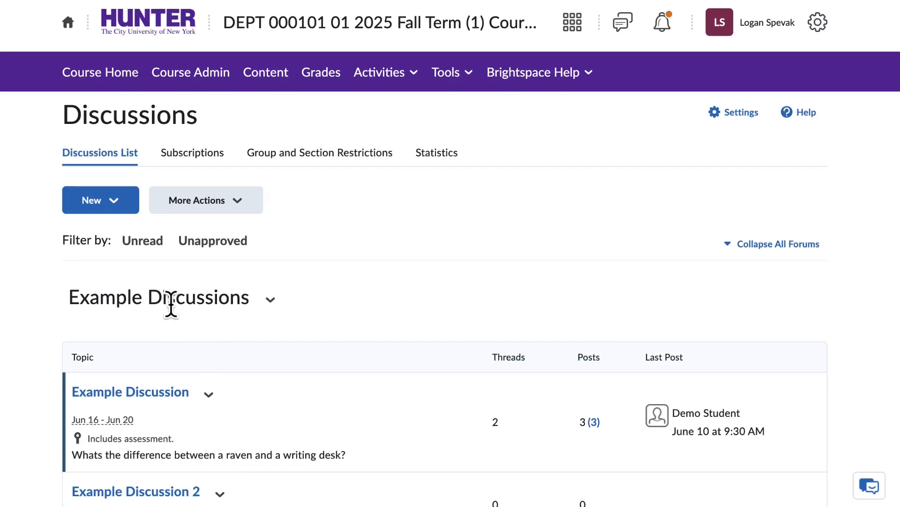
pyautogui.click(123, 210)
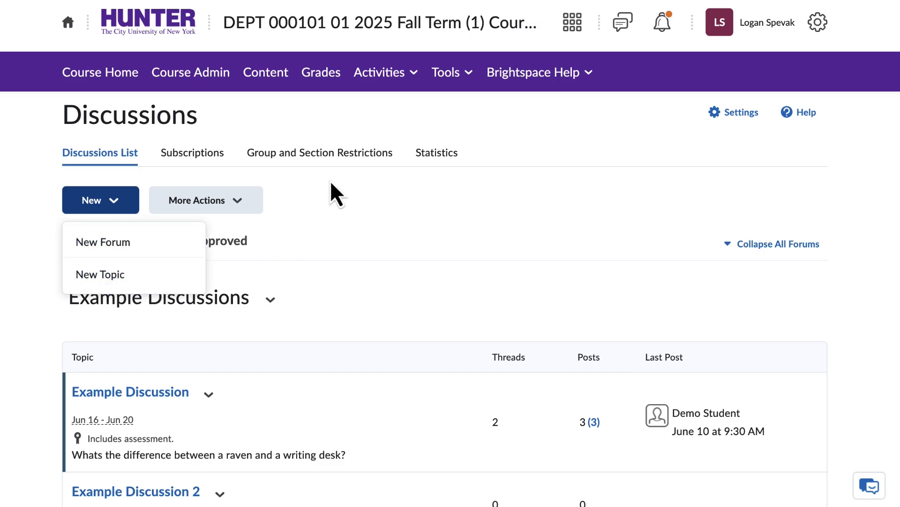
# Add the existing topic Example Discussion 2 from the Example Discussions forum to Example Module in the course content.
pyautogui.click(268, 87)
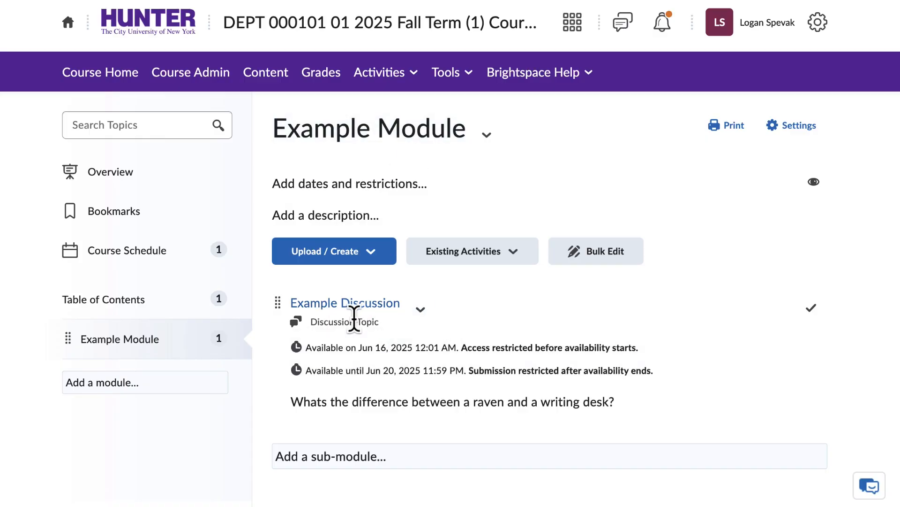
pyautogui.click(496, 254)
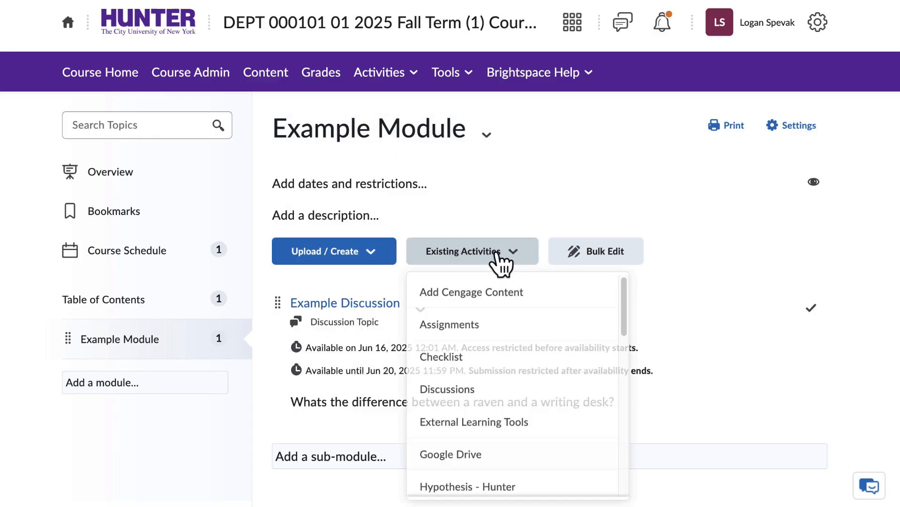
pyautogui.click(495, 392)
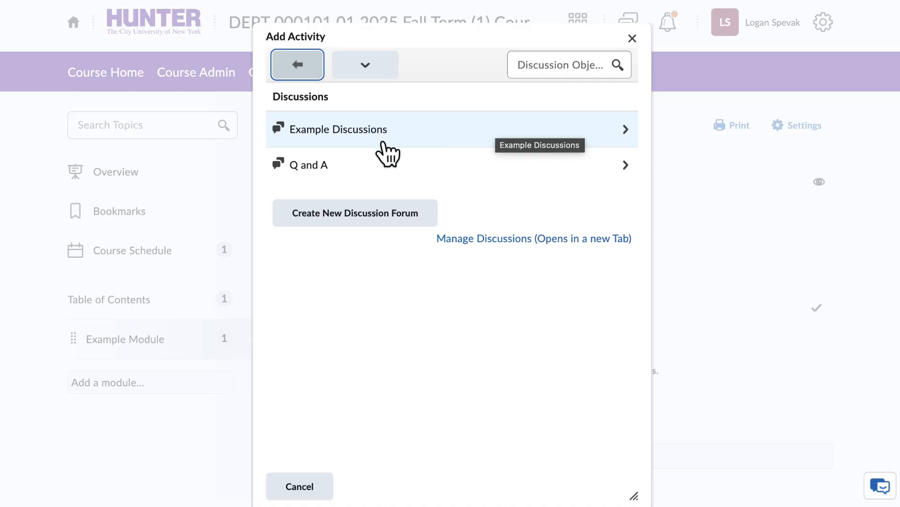
pyautogui.click(424, 134)
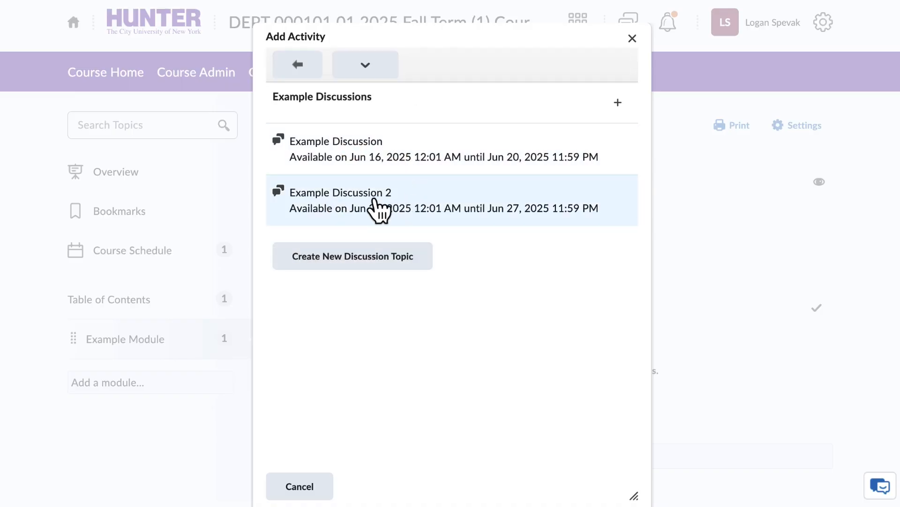
pyautogui.click(373, 196)
# Start creating a new discussion topic inside Example Module.
pyautogui.scroll(-2, 428, 161)
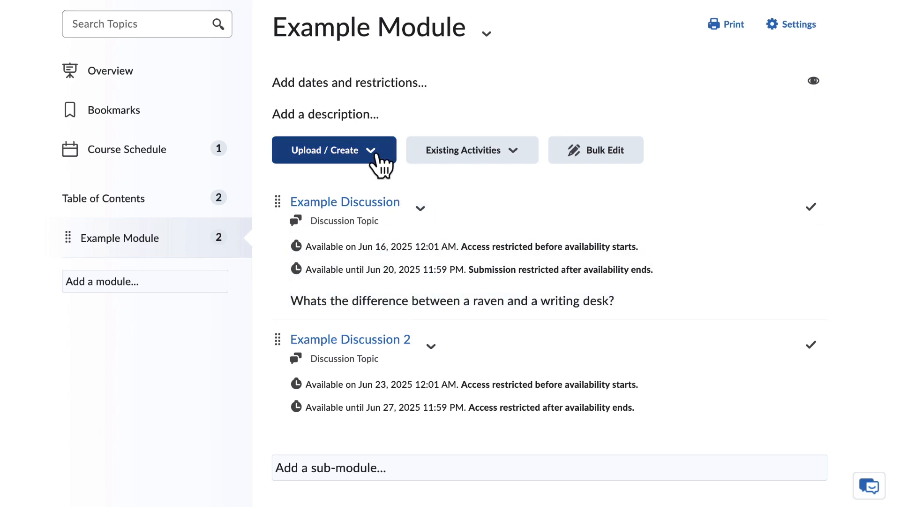
pyautogui.click(365, 153)
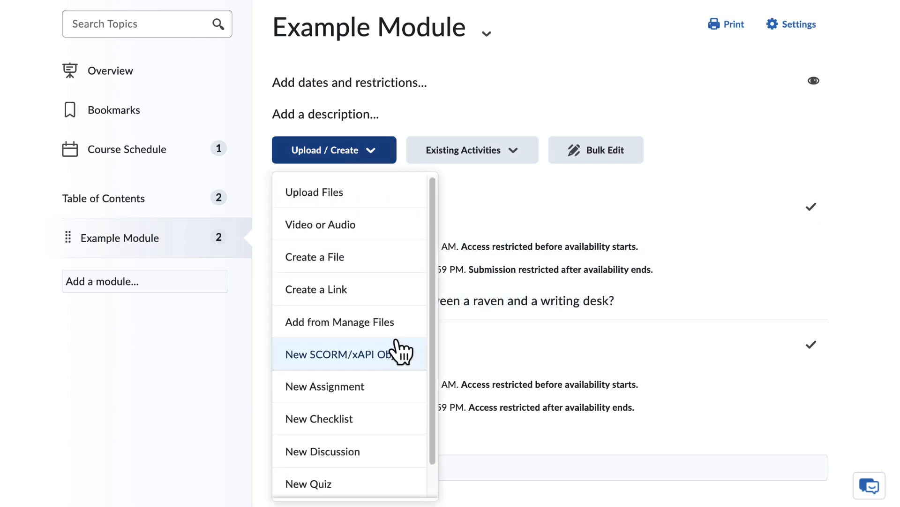
pyautogui.scroll(-1, 396, 345)
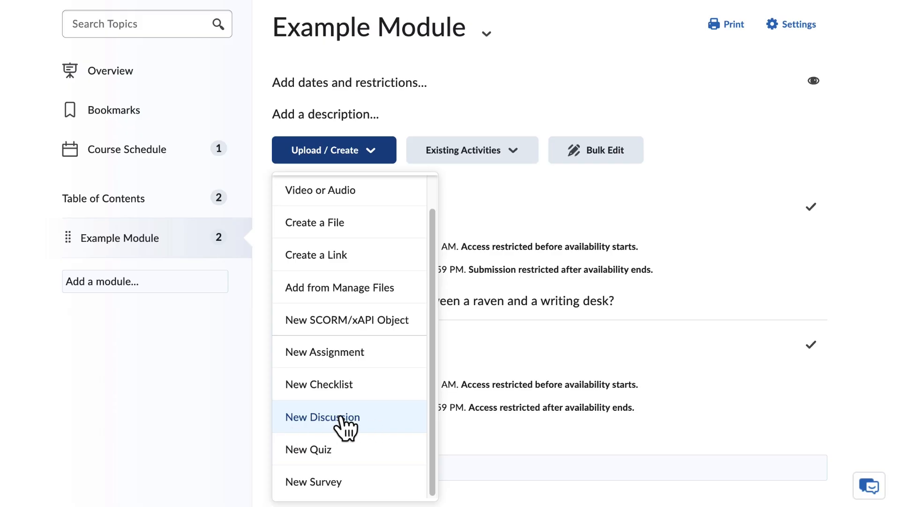
pyautogui.click(373, 423)
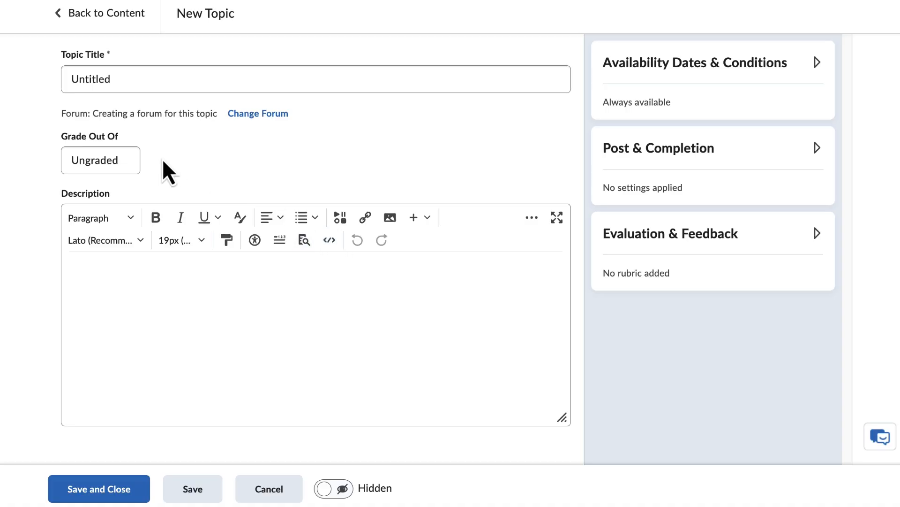
# Replace the new topic's placeholder title with "Test Discussion".
pyautogui.click(127, 78)
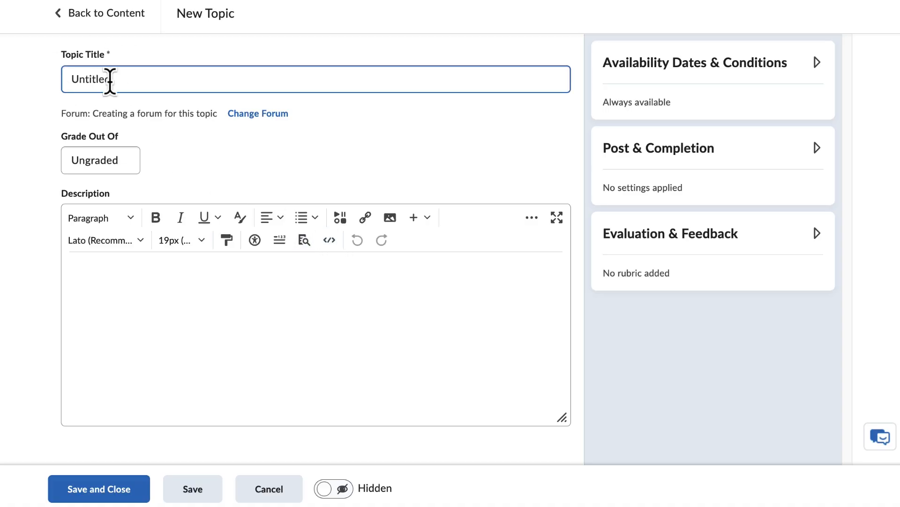
pyautogui.moveTo(138, 80); pyautogui.dragTo(67, 79)
pyautogui.press('BackSpace')
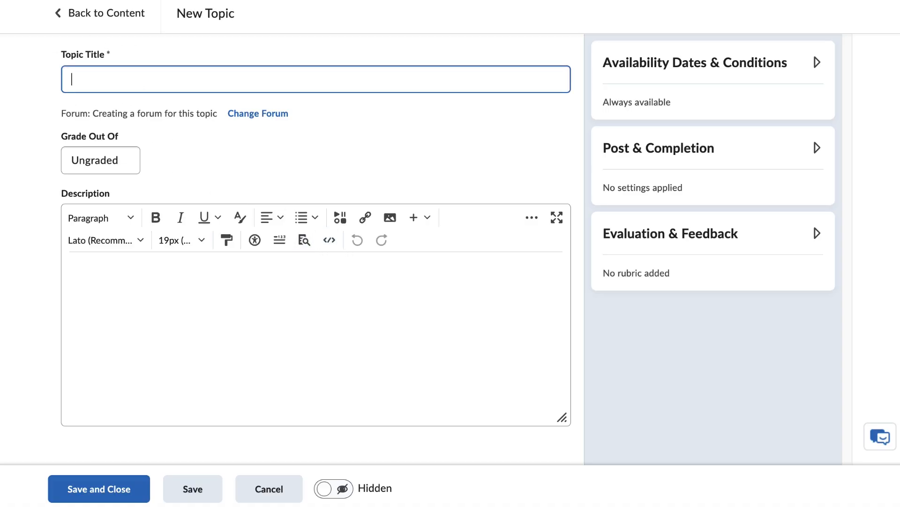
pyautogui.click(79, 78)
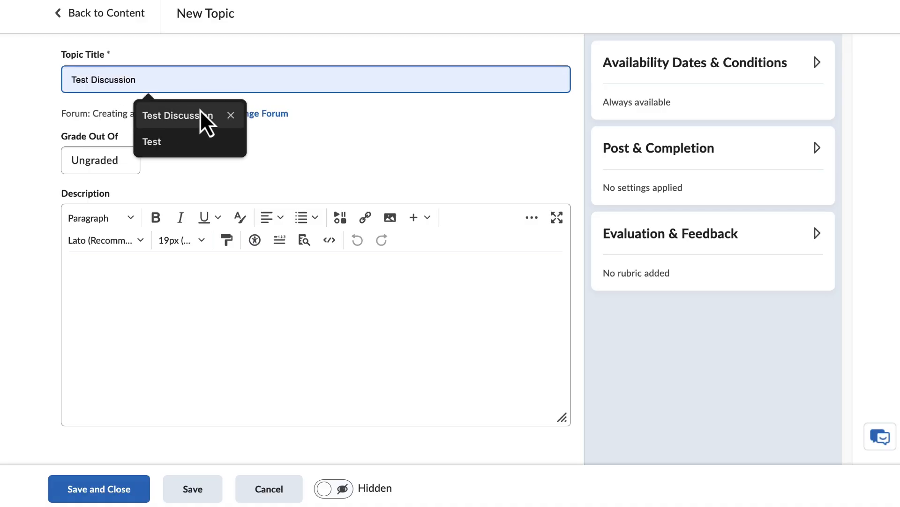
pyautogui.click(204, 112)
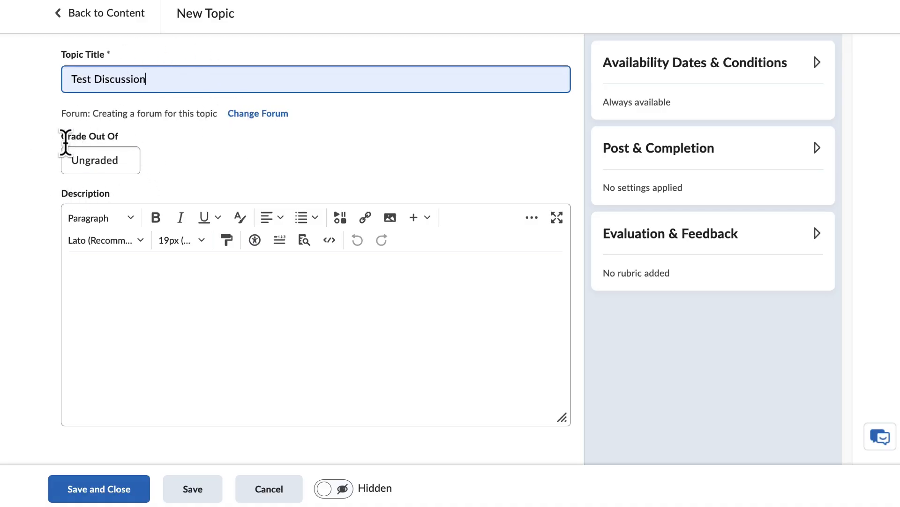
# Set the topic's grade to 10 points, then reset it to Ungraded.
pyautogui.click(91, 159)
pyautogui.write('10')
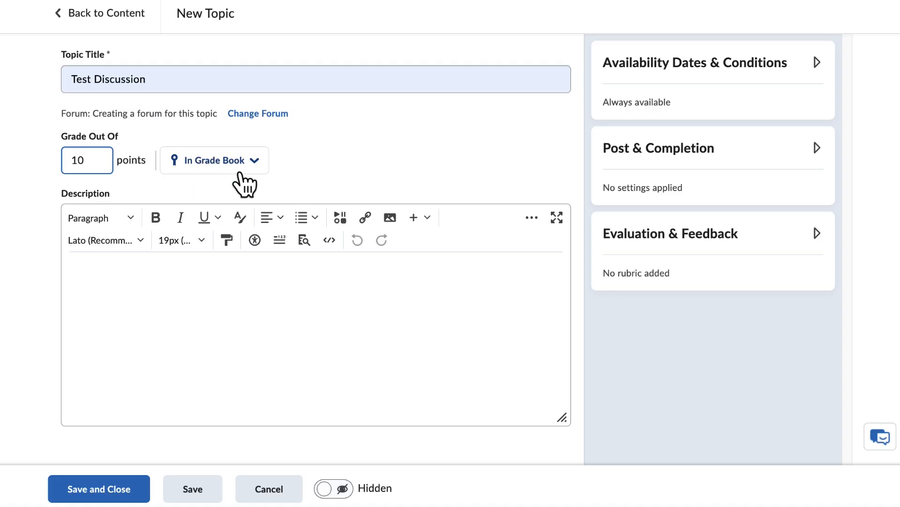
pyautogui.click(206, 173)
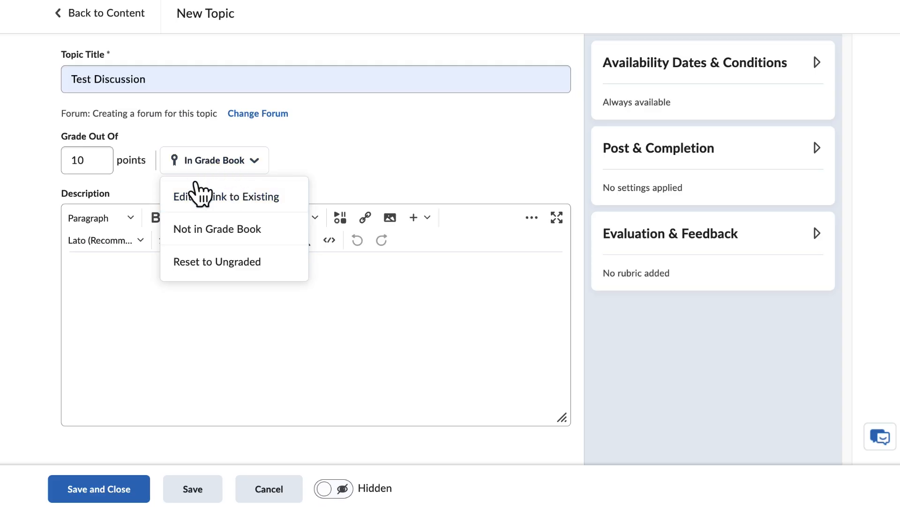
pyautogui.click(315, 209)
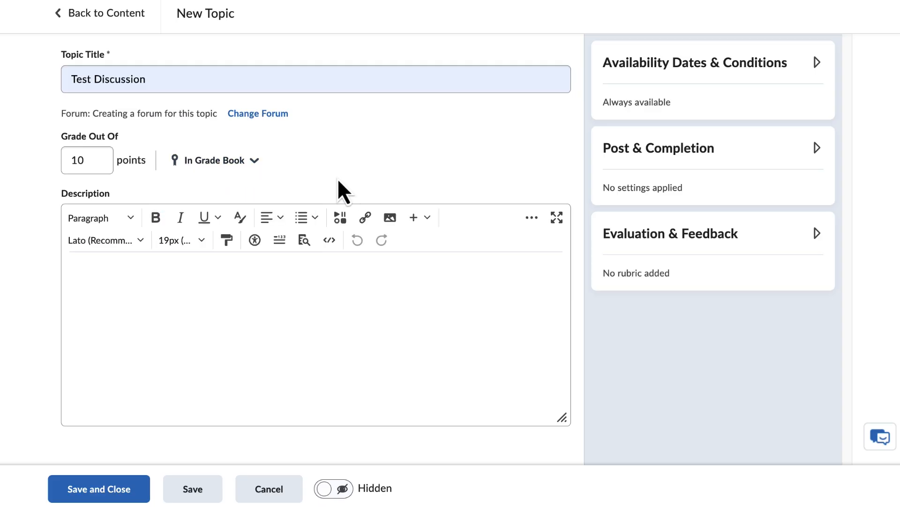
pyautogui.click(218, 165)
pyautogui.click(226, 262)
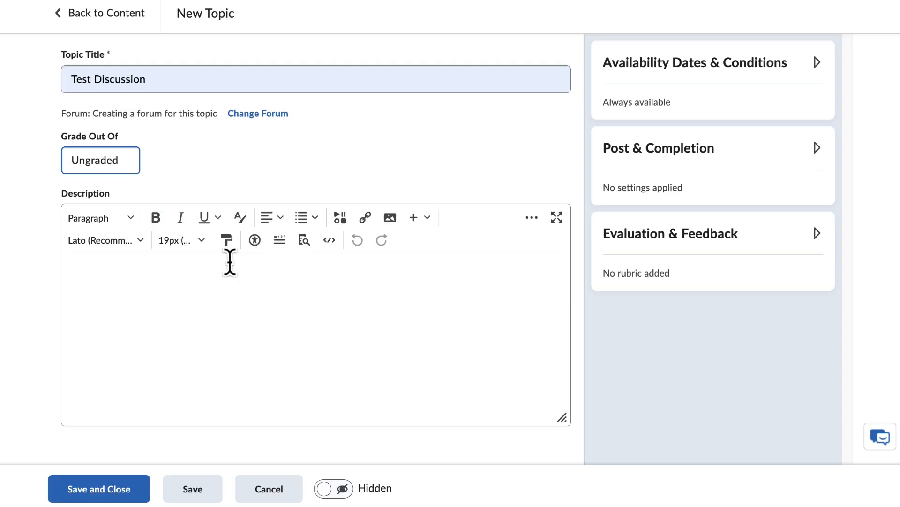
# Enter "question" as the discussion topic's description.
pyautogui.click(125, 284)
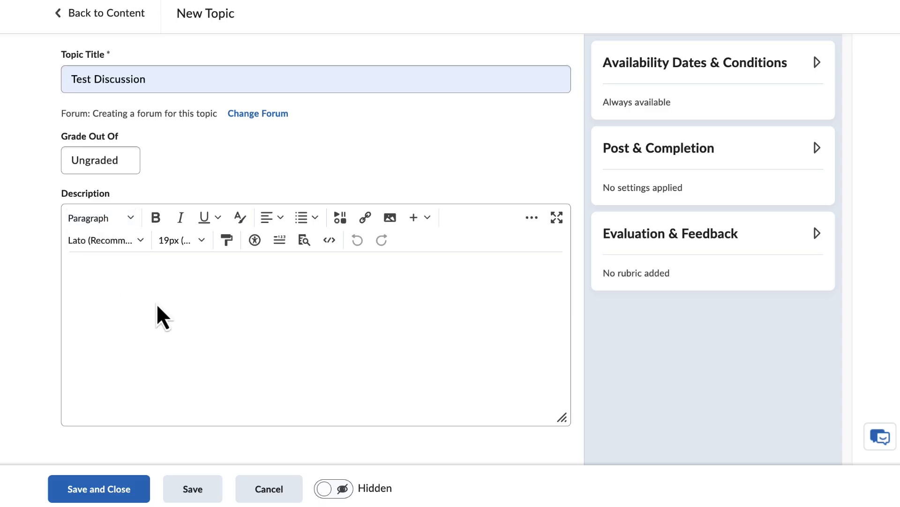
pyautogui.write('question')
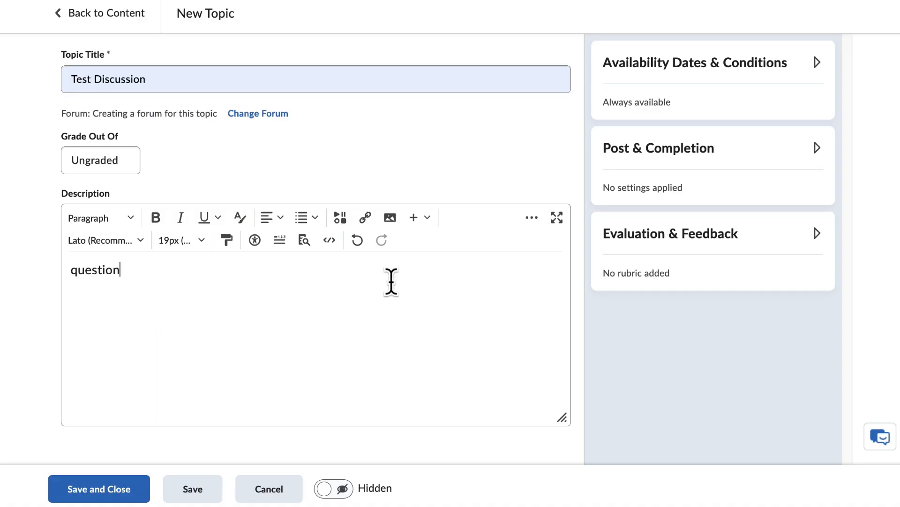
# Examine the quicklink types and the media sources that can be inserted into the topic's description.
pyautogui.click(367, 224)
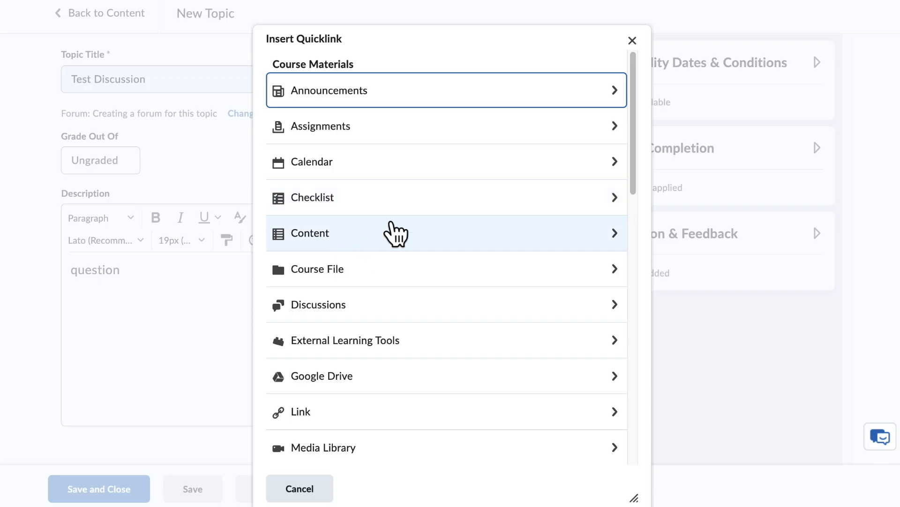
pyautogui.moveTo(634, 39); pyautogui.dragTo(630, 32)
pyautogui.click(632, 39)
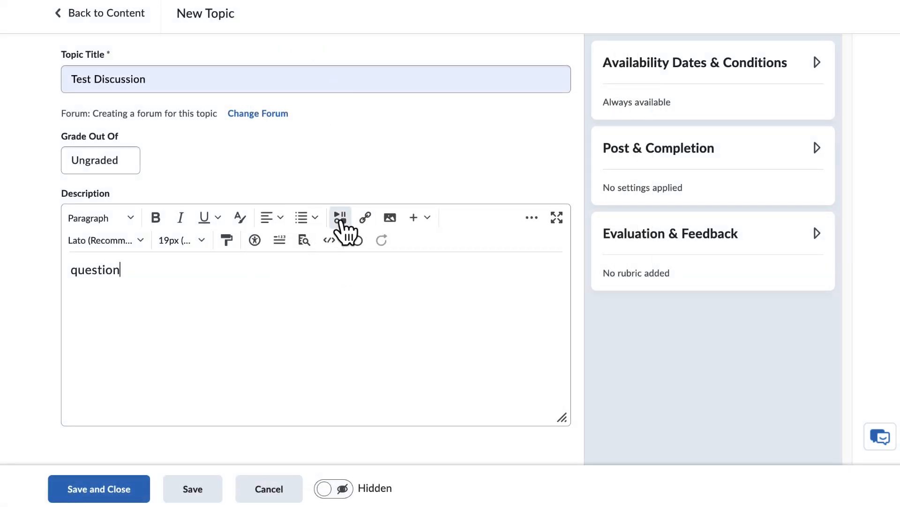
pyautogui.click(345, 223)
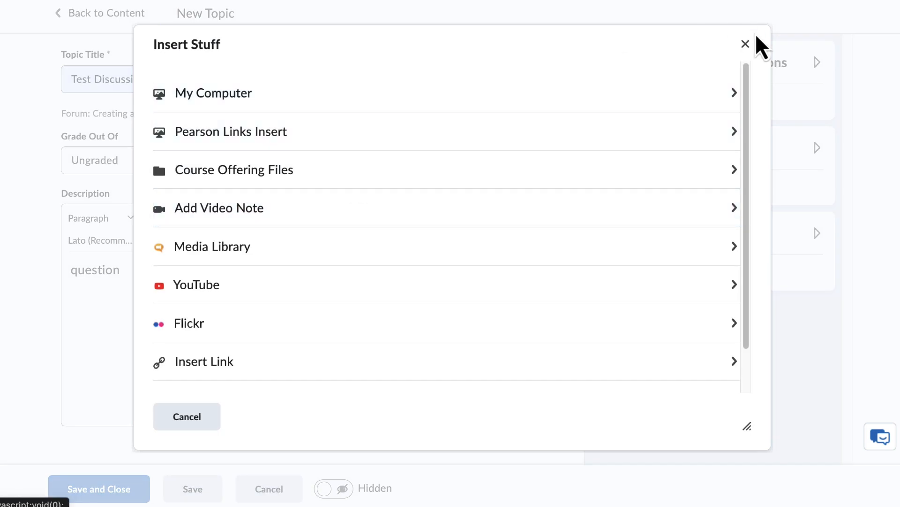
pyautogui.click(746, 44)
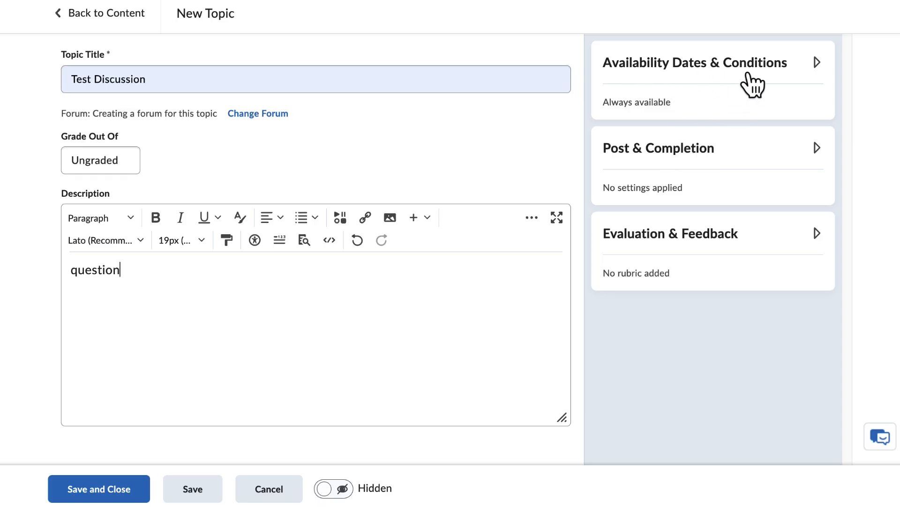
# Set the topic's availability start date to 6/28/2025.
pyautogui.click(721, 67)
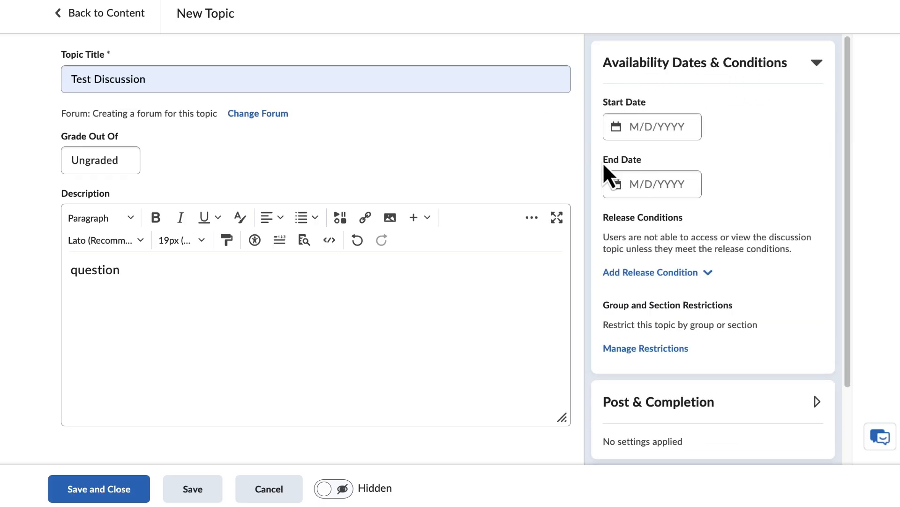
pyautogui.click(651, 131)
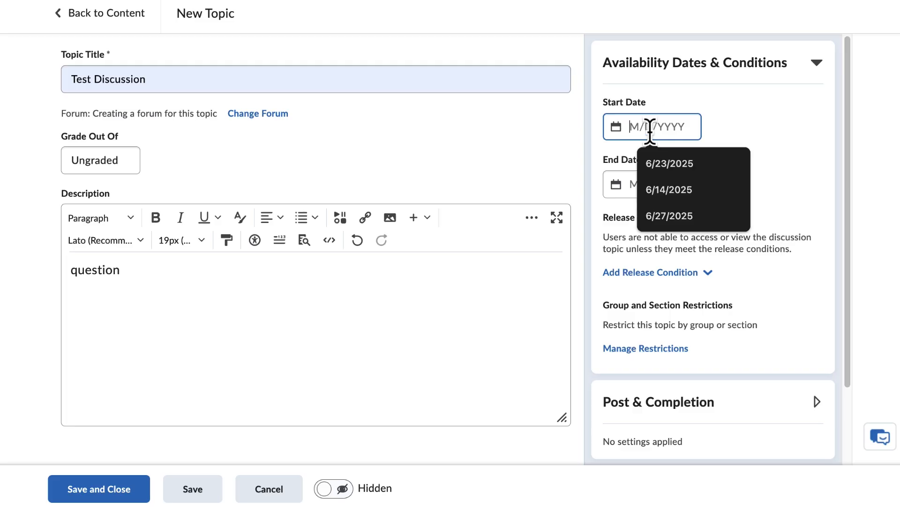
pyautogui.click(727, 112)
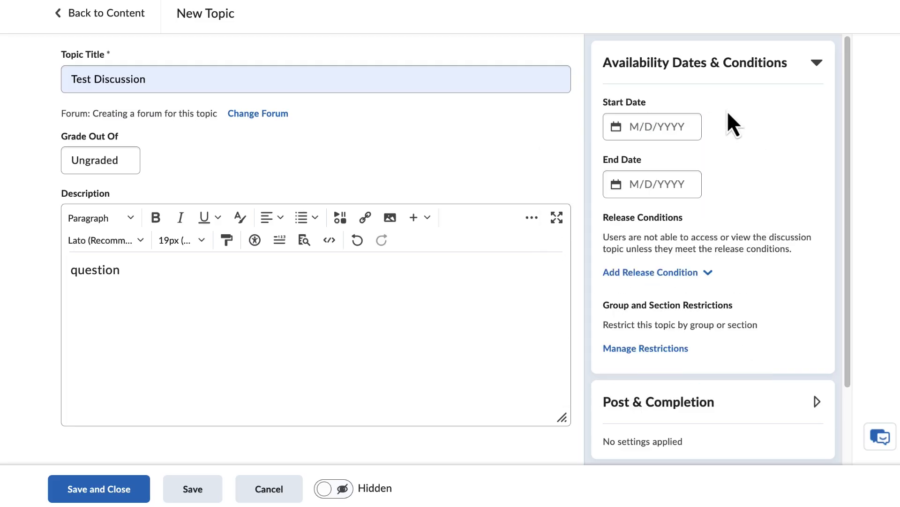
pyautogui.click(646, 137)
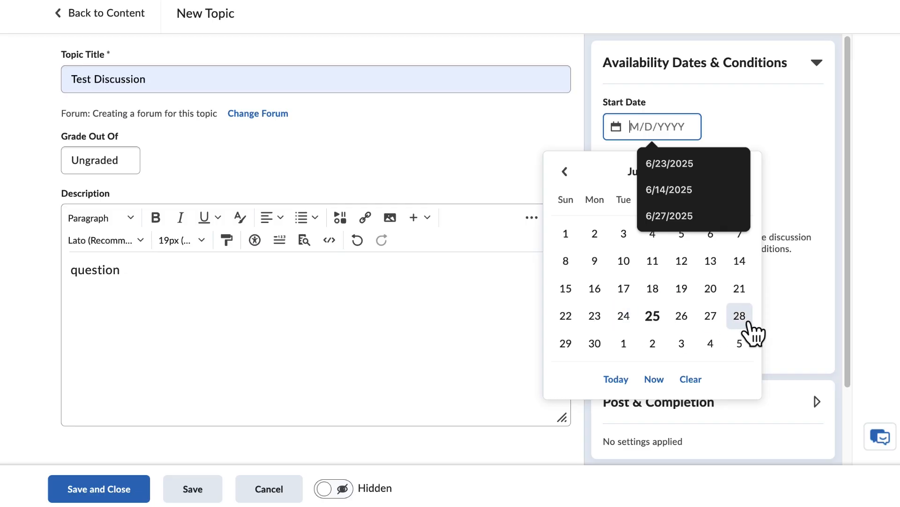
pyautogui.click(740, 318)
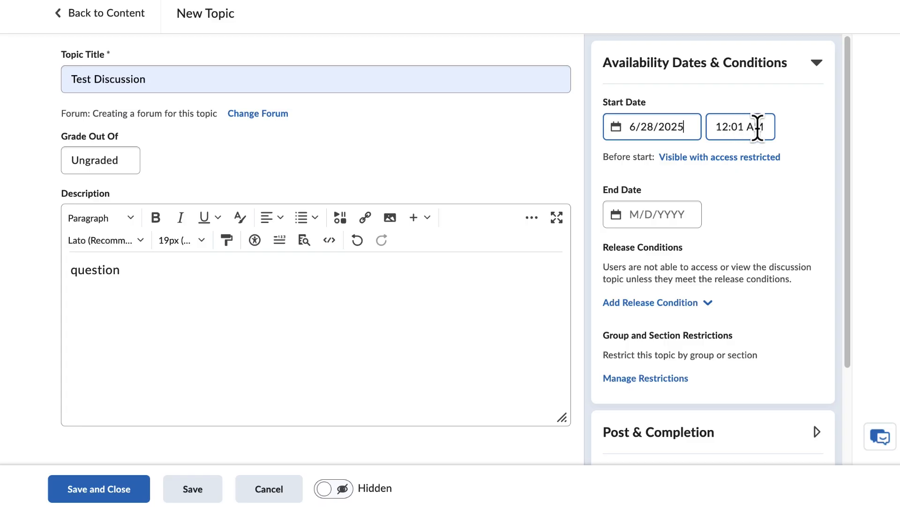
# Set the topic's availability end date to 7/4/2025 and make it visible with submission restricted after that date.
pyautogui.click(655, 214)
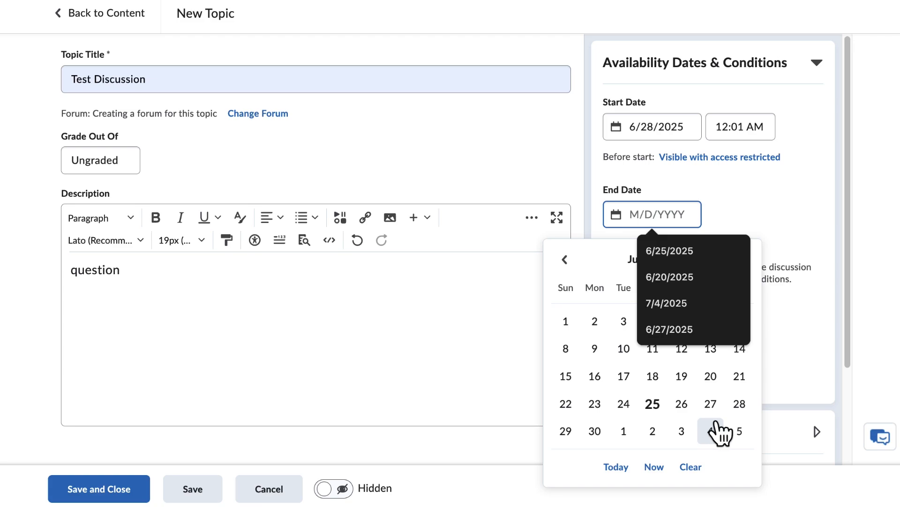
pyautogui.click(709, 436)
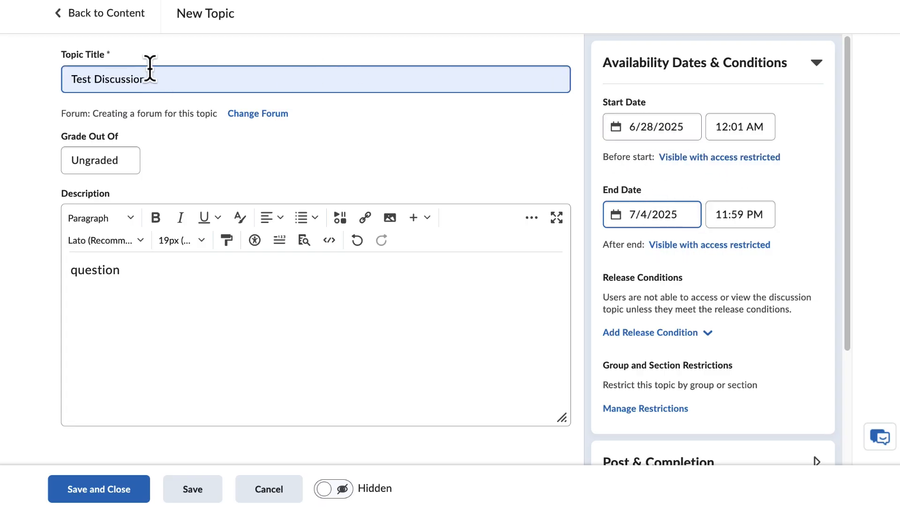
pyautogui.moveTo(169, 83); pyautogui.dragTo(59, 80)
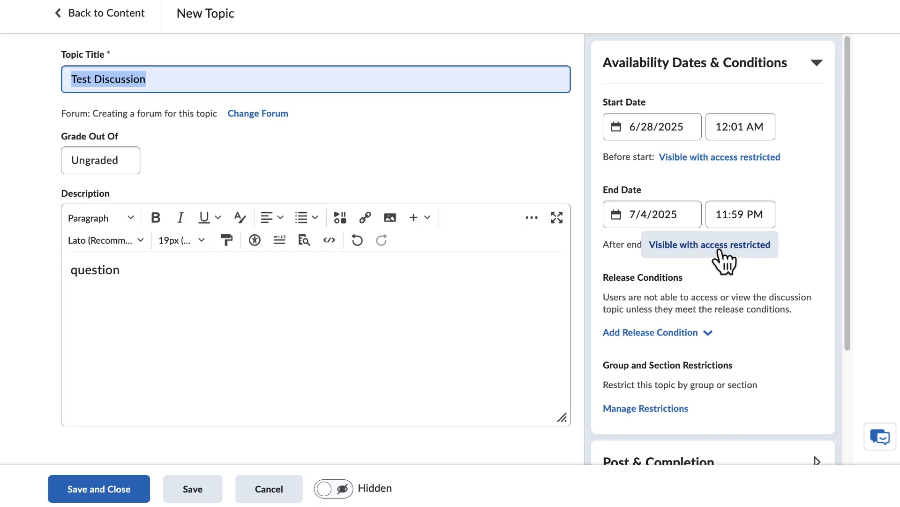
pyautogui.click(701, 249)
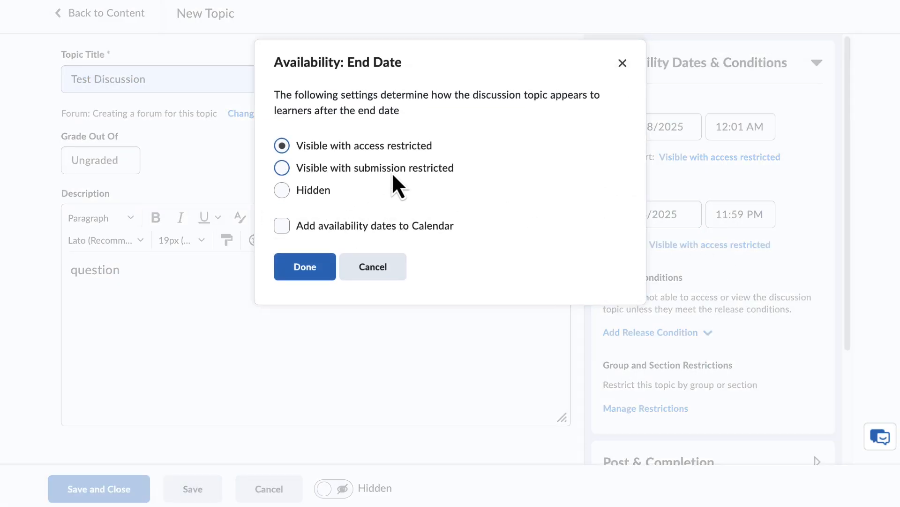
pyautogui.click(406, 175)
pyautogui.click(306, 274)
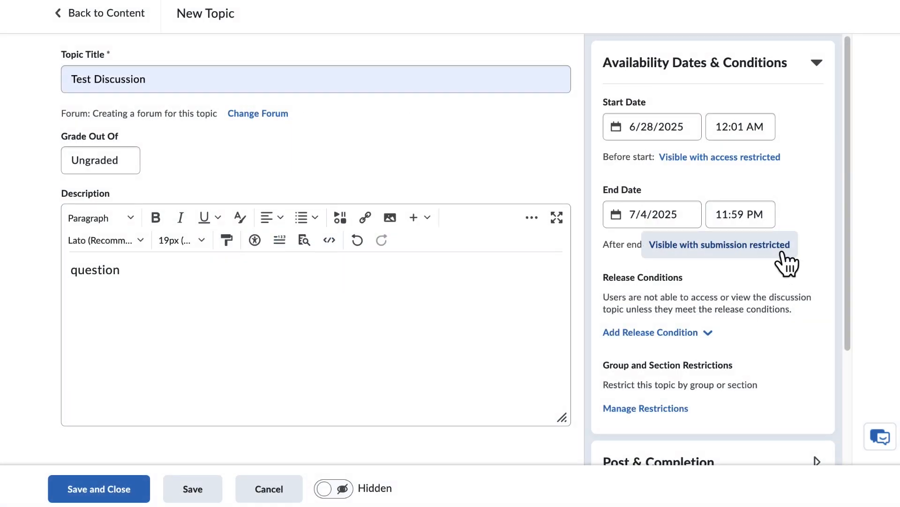
pyautogui.click(800, 67)
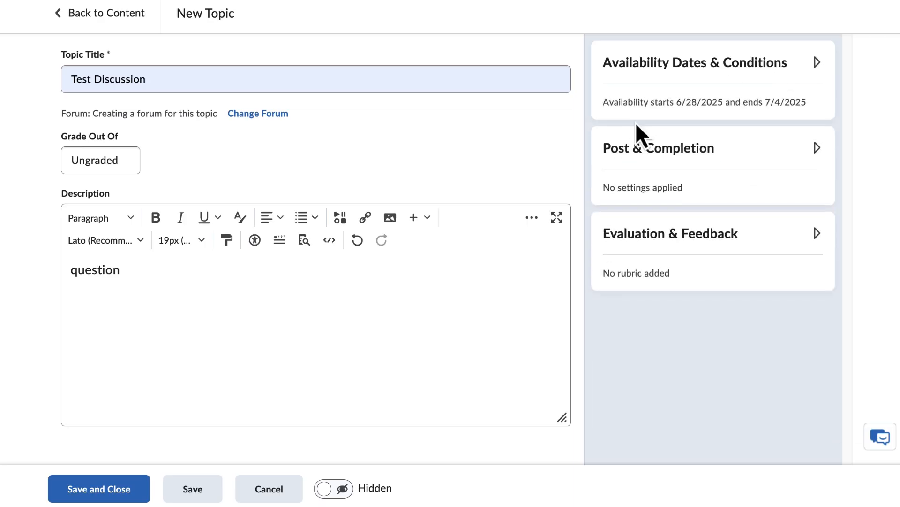
# Require learners to start a thread before they can view or reply to other threads in the topic.
pyautogui.click(714, 151)
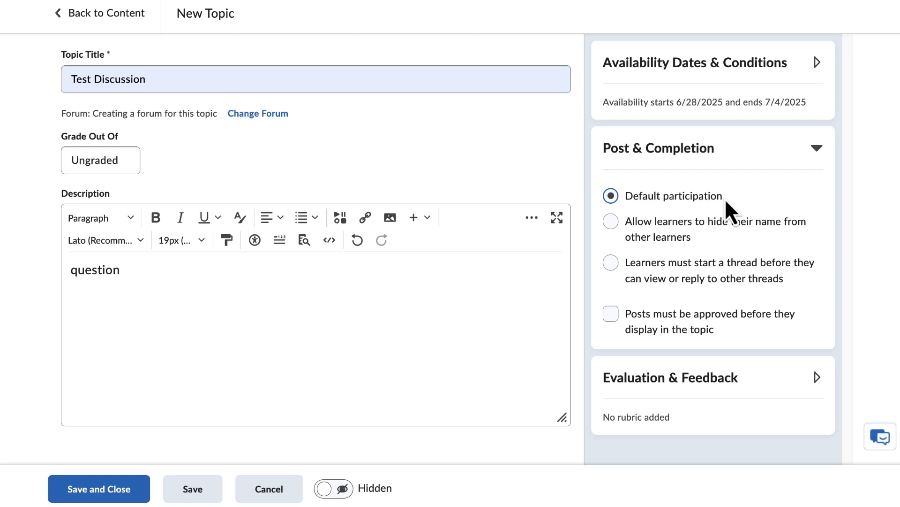
pyautogui.click(657, 276)
pyautogui.click(771, 151)
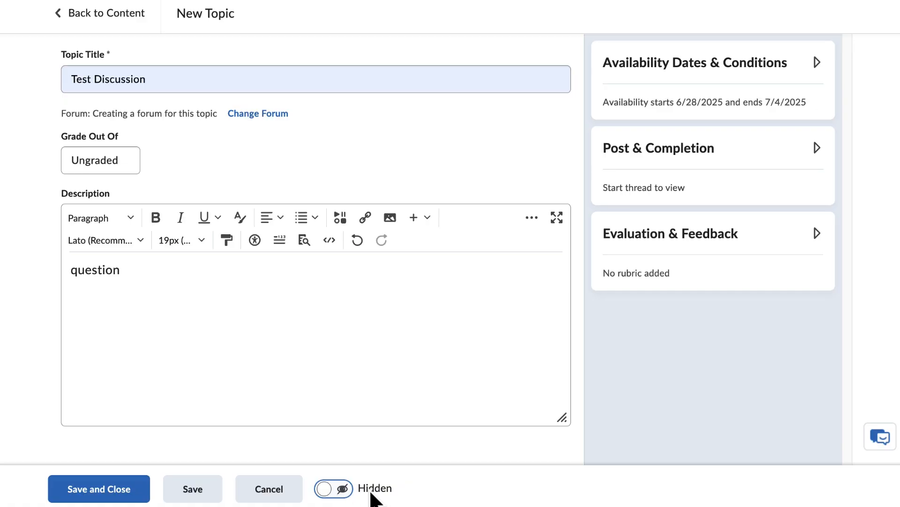
# Switch the new topic's visibility to Visible and back to Hidden.
pyautogui.click(341, 492)
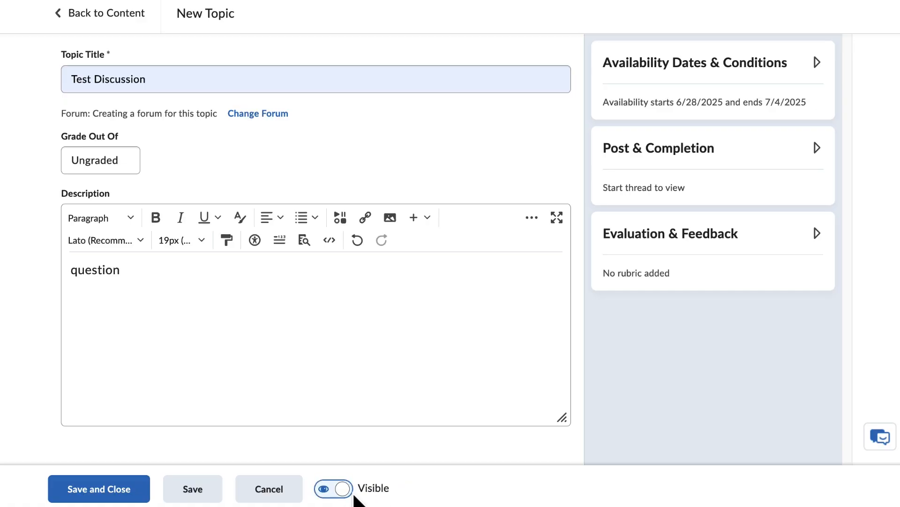
pyautogui.click(345, 492)
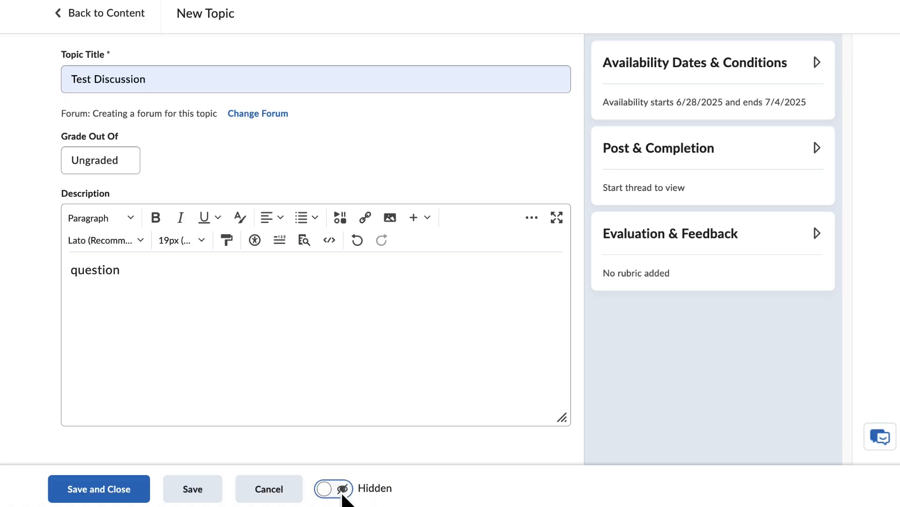
pyautogui.click(345, 495)
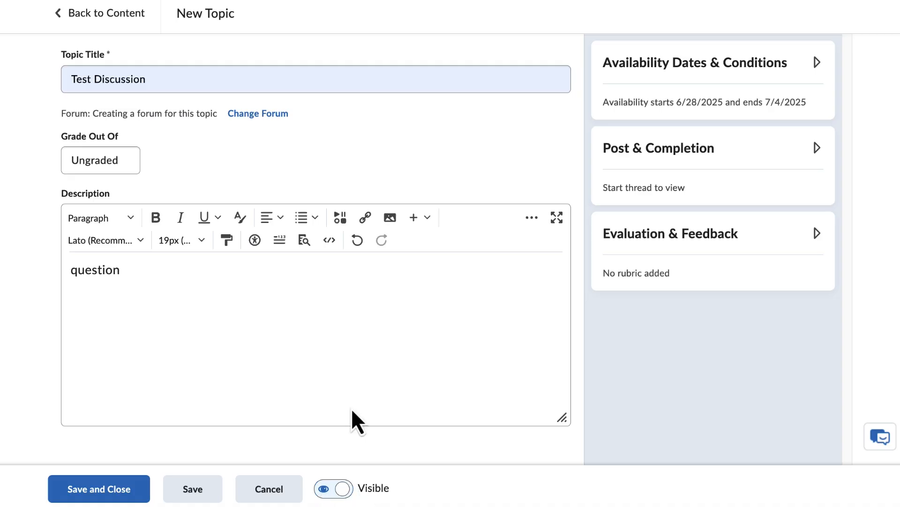
pyautogui.click(199, 79)
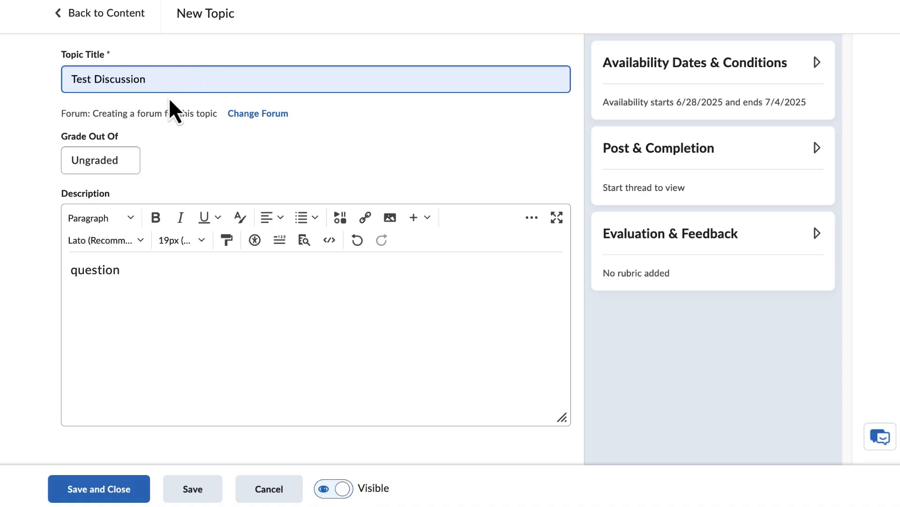
pyautogui.click(349, 497)
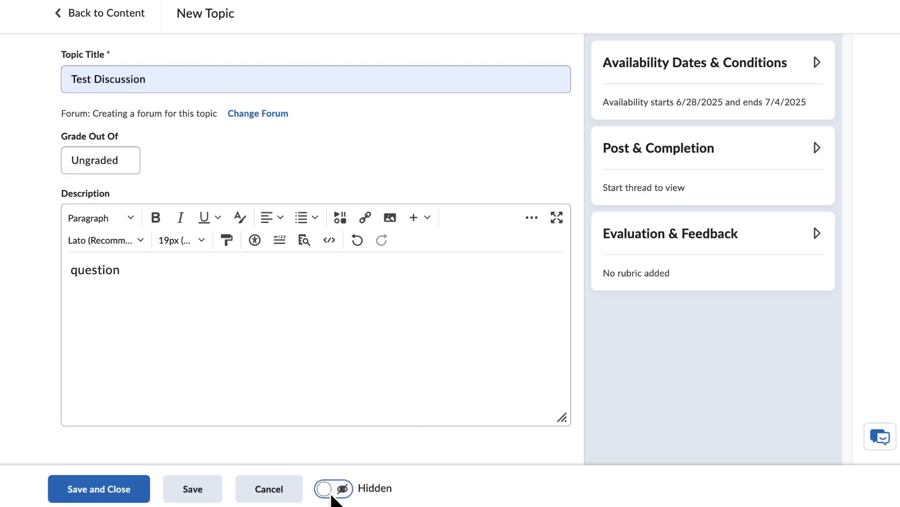
pyautogui.click(346, 496)
pyautogui.click(334, 492)
# Save and close the Test Discussion topic and open the course's Discussions list.
pyautogui.click(103, 496)
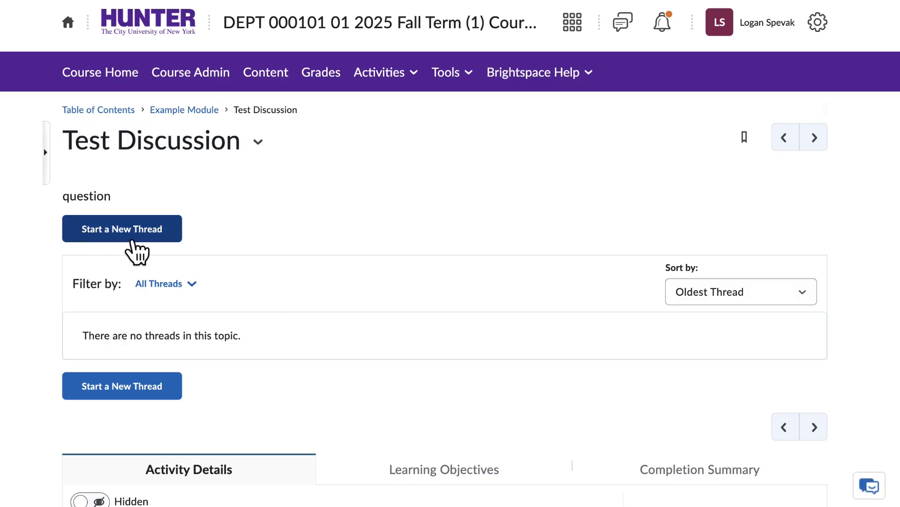
pyautogui.click(389, 78)
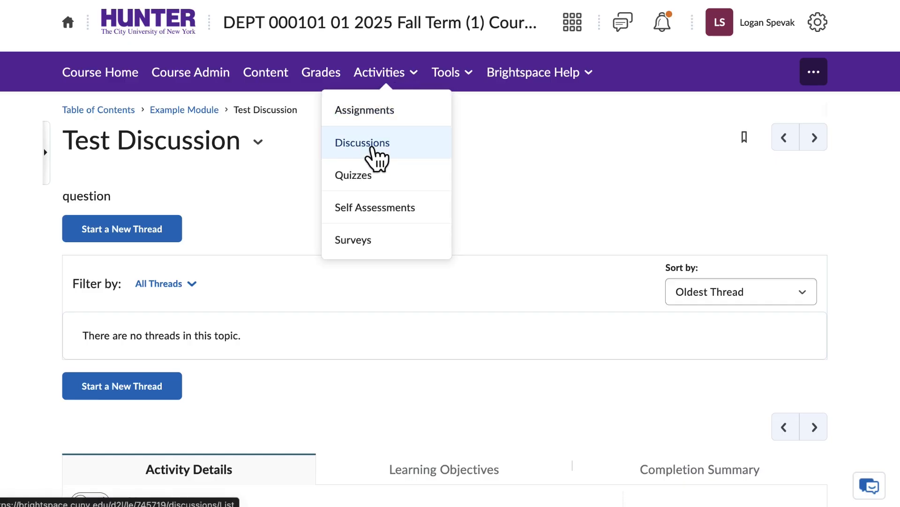
pyautogui.click(378, 141)
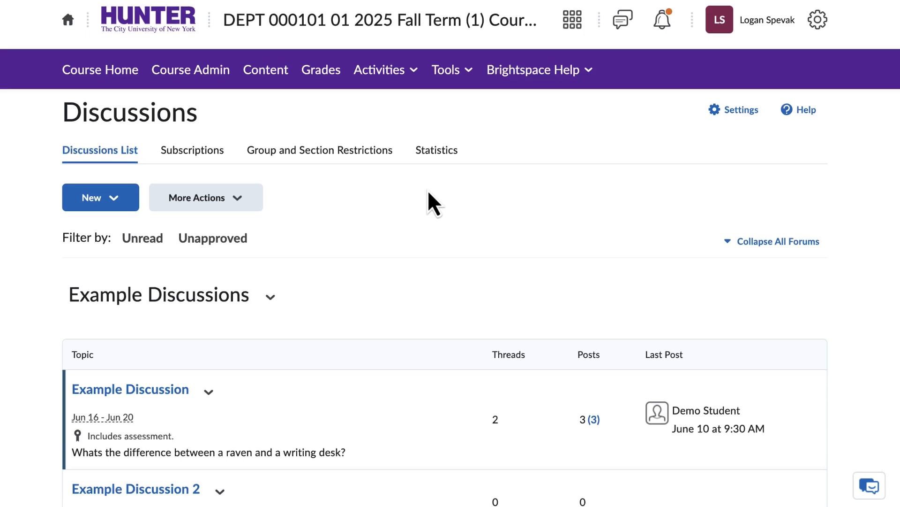
# Examine the Test Discussion forum's available actions and its topic's availability dates in the Discussions list.
pyautogui.scroll(-10, 427, 190)
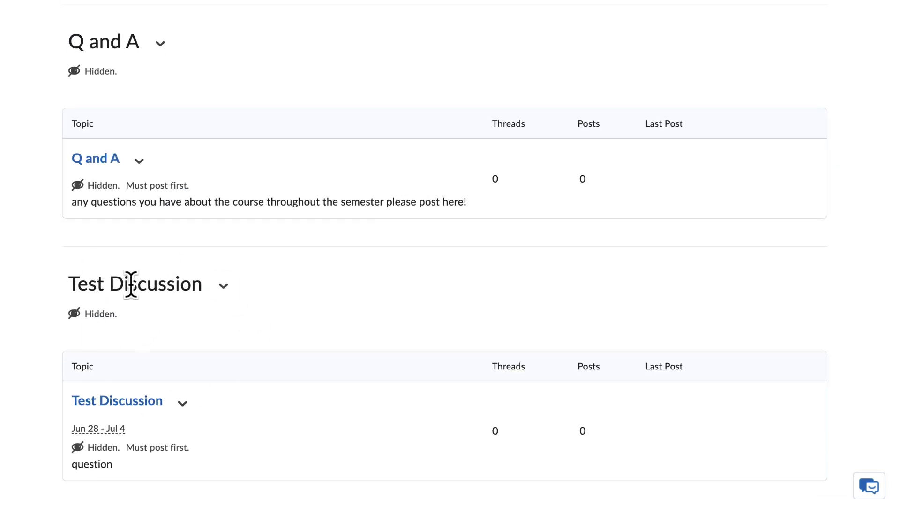
pyautogui.moveTo(72, 281); pyautogui.dragTo(217, 300)
pyautogui.click(222, 287)
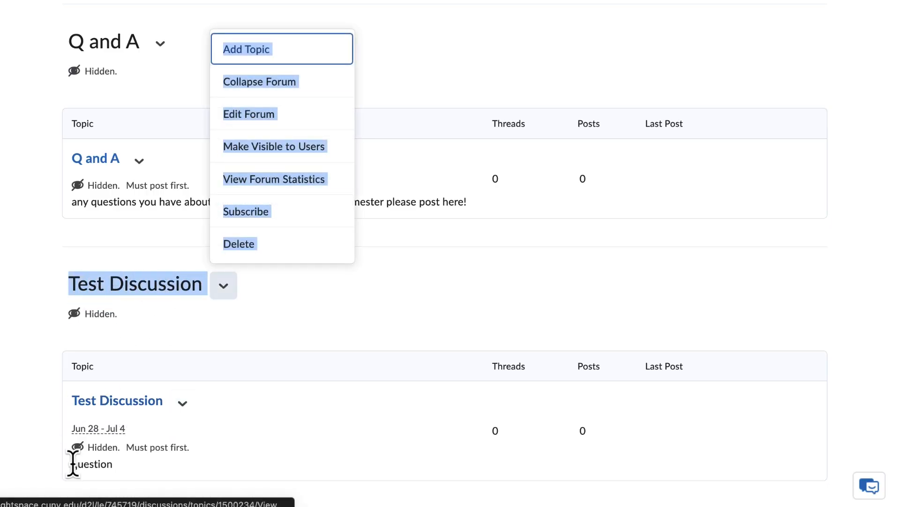
pyautogui.click(44, 385)
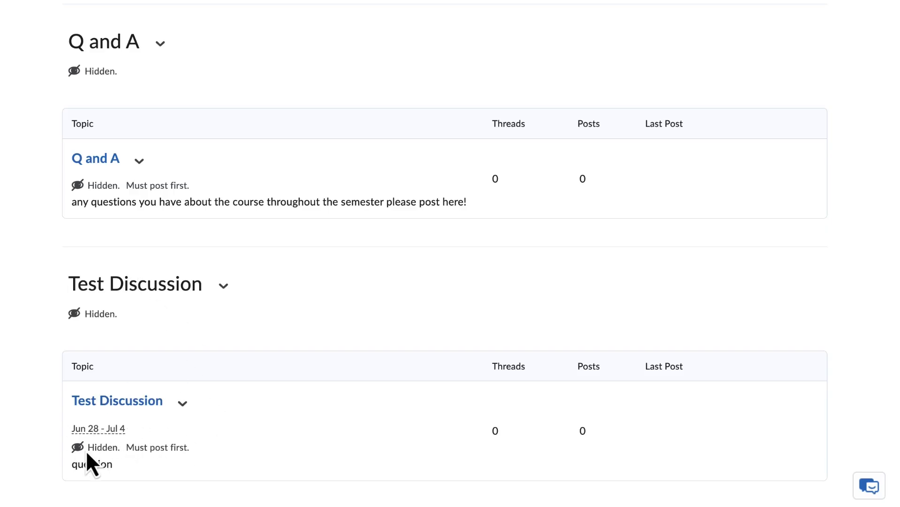
pyautogui.moveTo(104, 428)
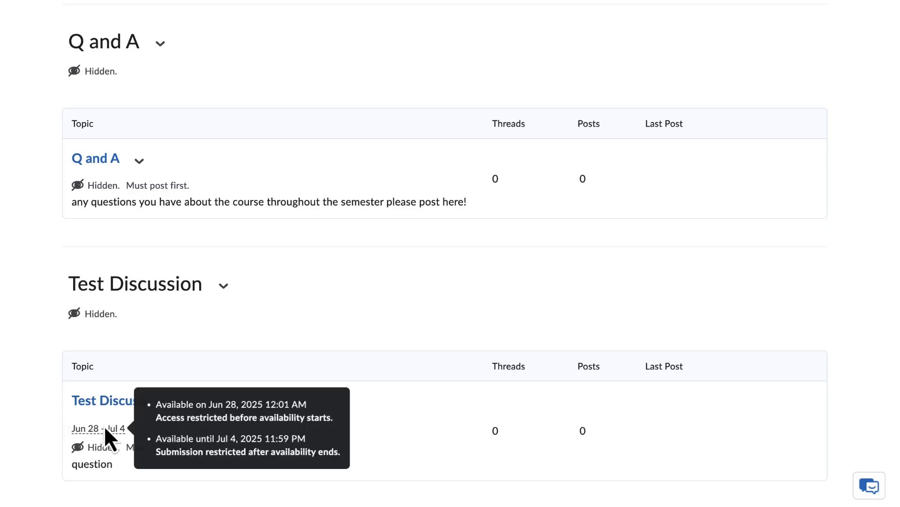
pyautogui.scroll(15, 108, 432)
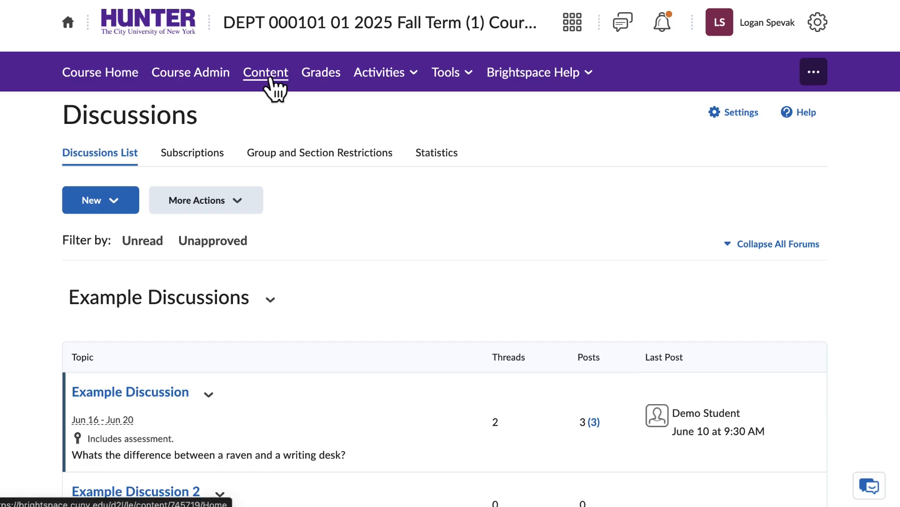
# Make the Test Discussion topic visible in the course content's Example Module.
pyautogui.click(270, 79)
pyautogui.scroll(-5, 404, 216)
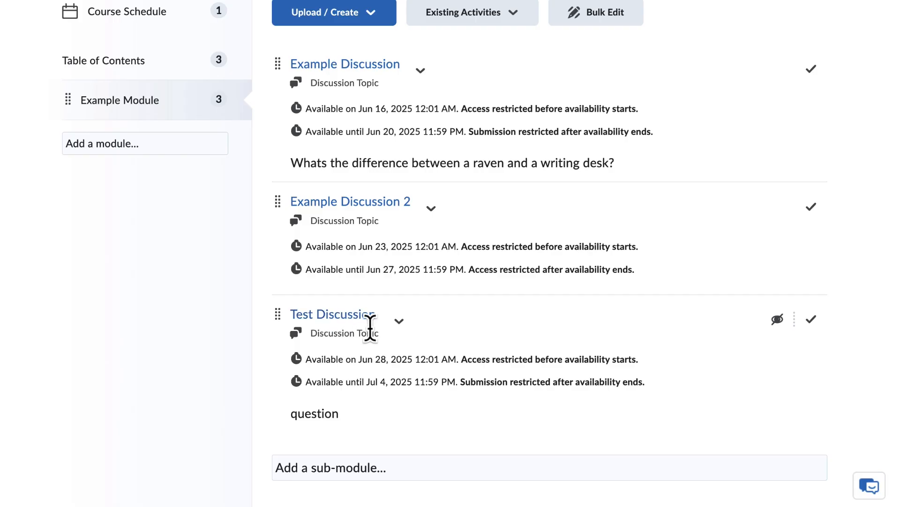
pyautogui.moveTo(781, 331)
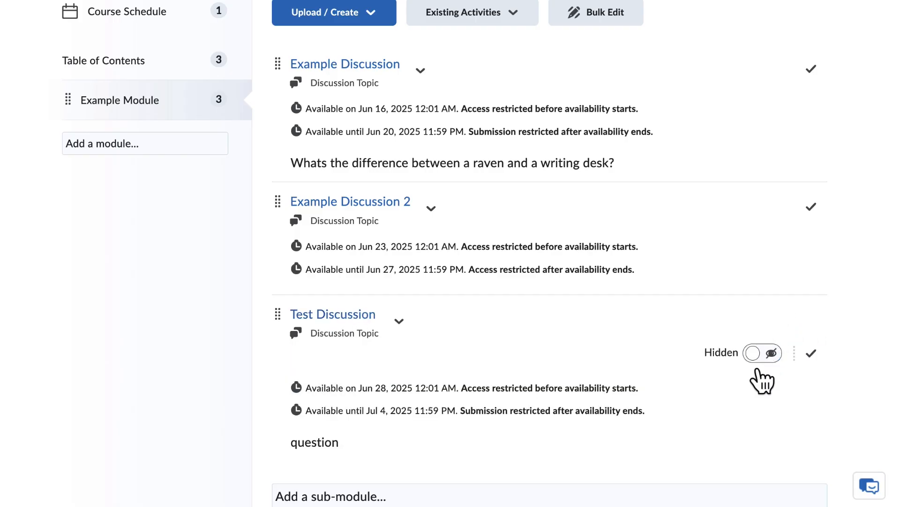
pyautogui.click(764, 354)
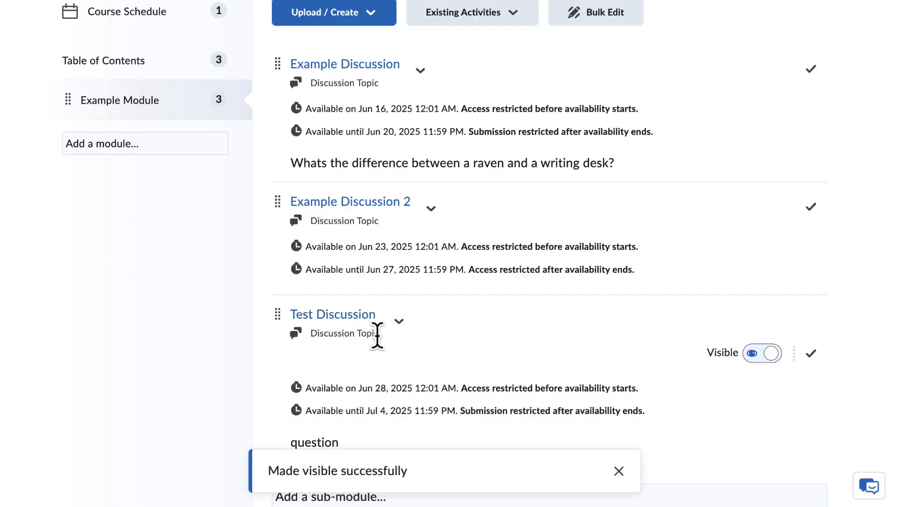
pyautogui.scroll(-1, 638, 392)
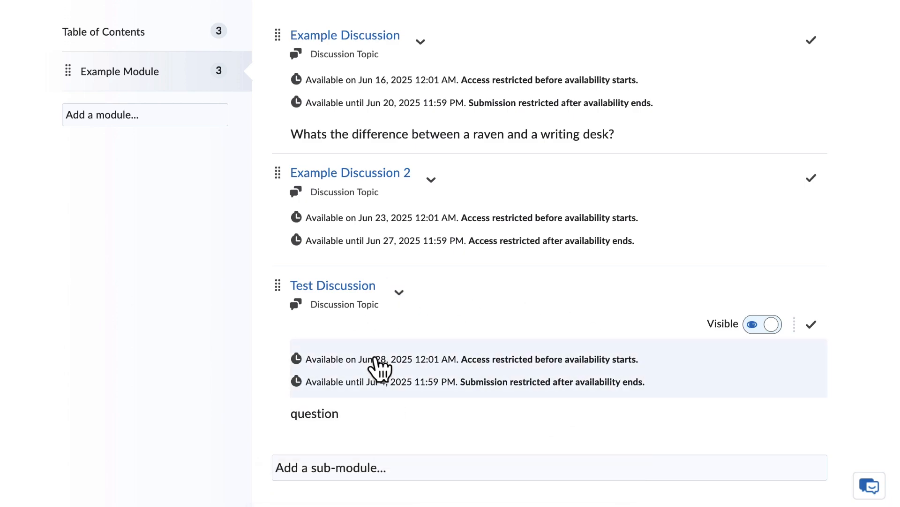
# Make the Test Discussion forum visible to users in the course's Discussions list.
pyautogui.scroll(6, 401, 375)
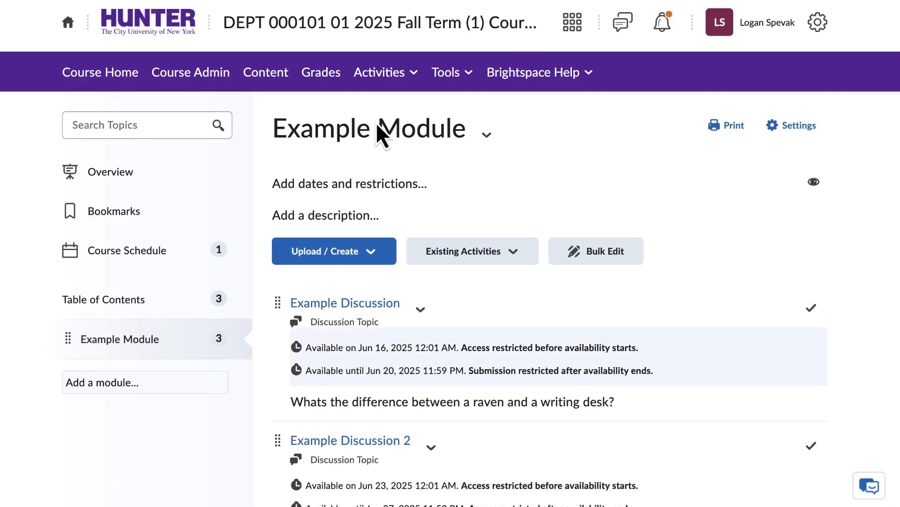
pyautogui.click(379, 75)
pyautogui.click(346, 147)
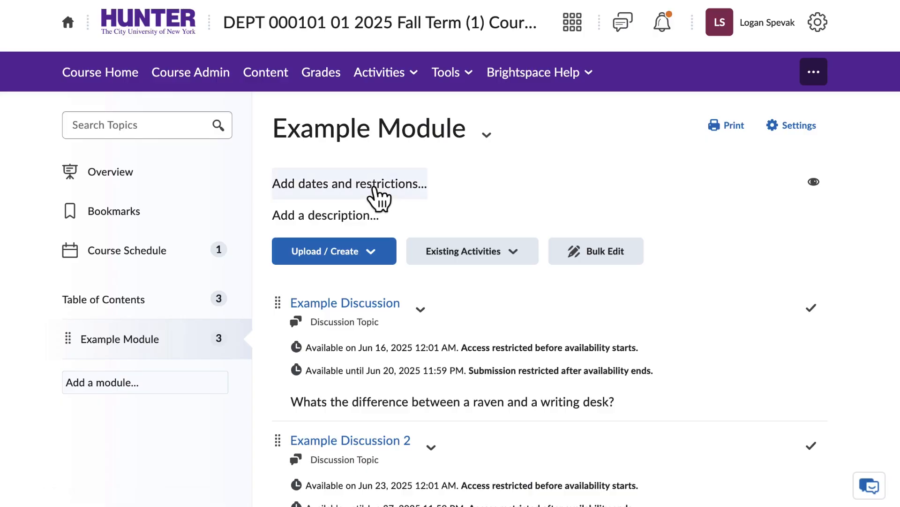
pyautogui.scroll(-10, 375, 177)
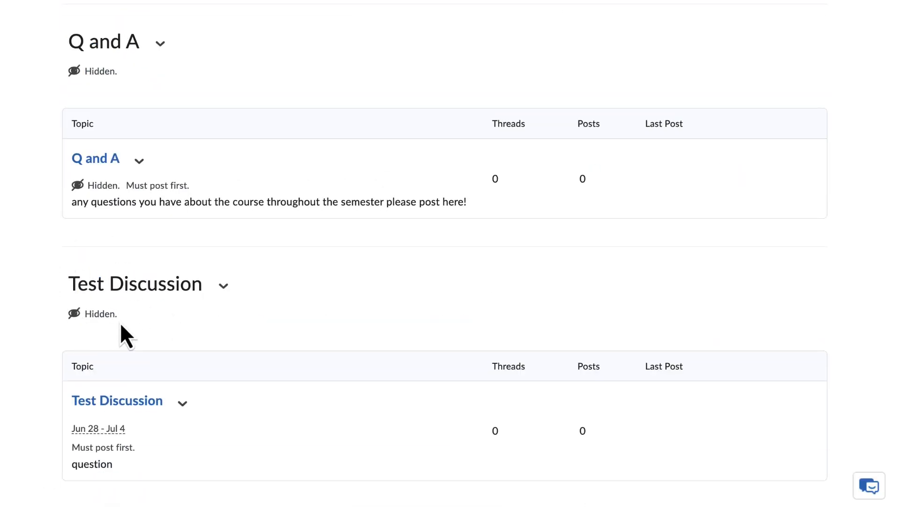
pyautogui.moveTo(115, 315); pyautogui.dragTo(59, 316)
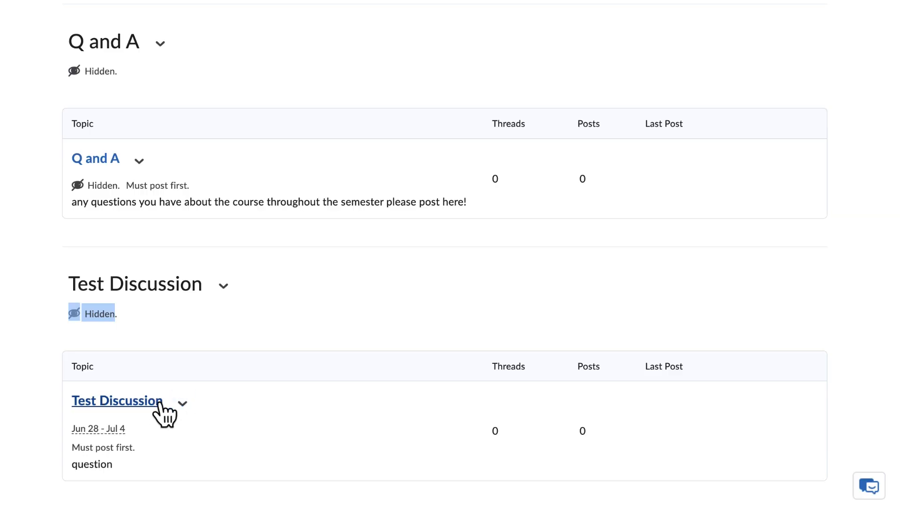
pyautogui.moveTo(167, 403); pyautogui.dragTo(70, 404)
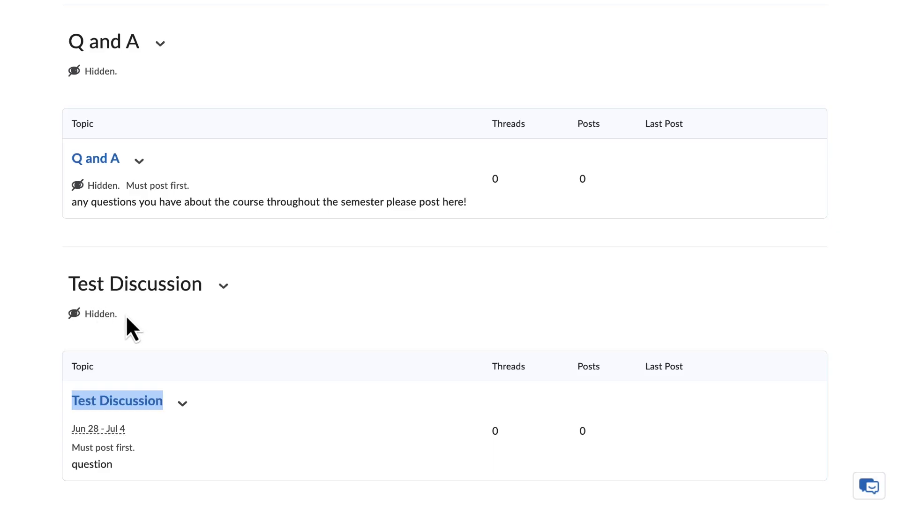
pyautogui.moveTo(121, 314); pyautogui.dragTo(93, 313)
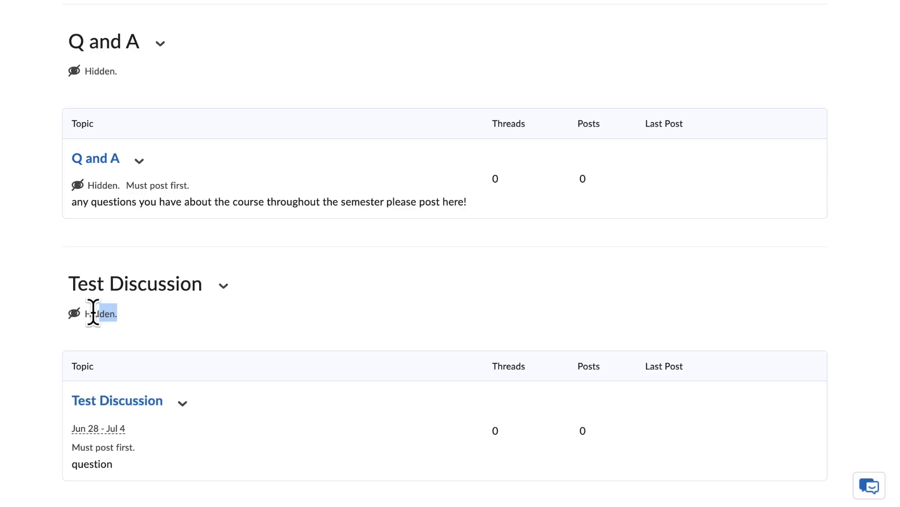
pyautogui.click(223, 286)
pyautogui.click(284, 165)
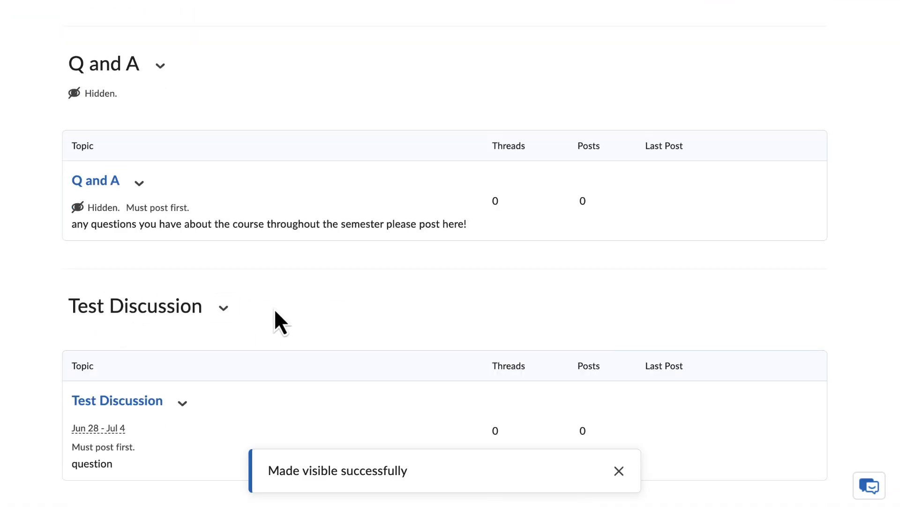
# Reopen the course's Discussions list.
pyautogui.scroll(12, 280, 307)
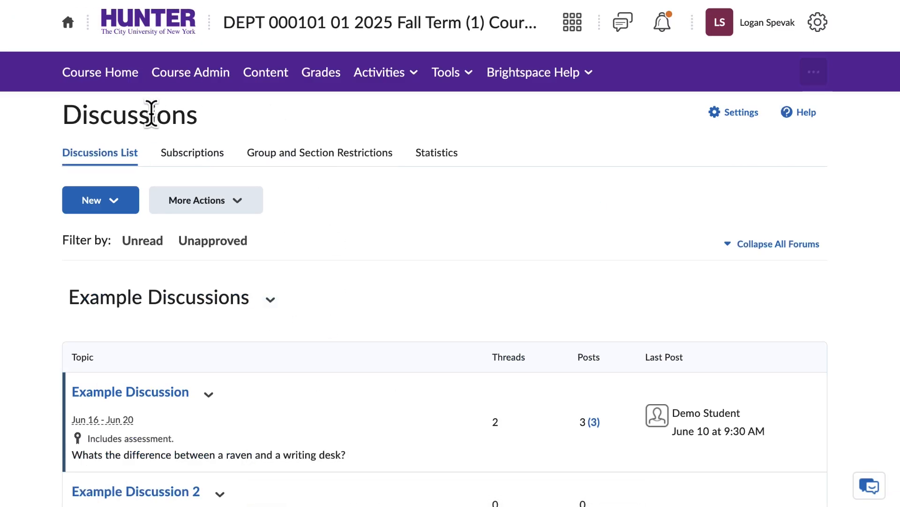
pyautogui.click(392, 77)
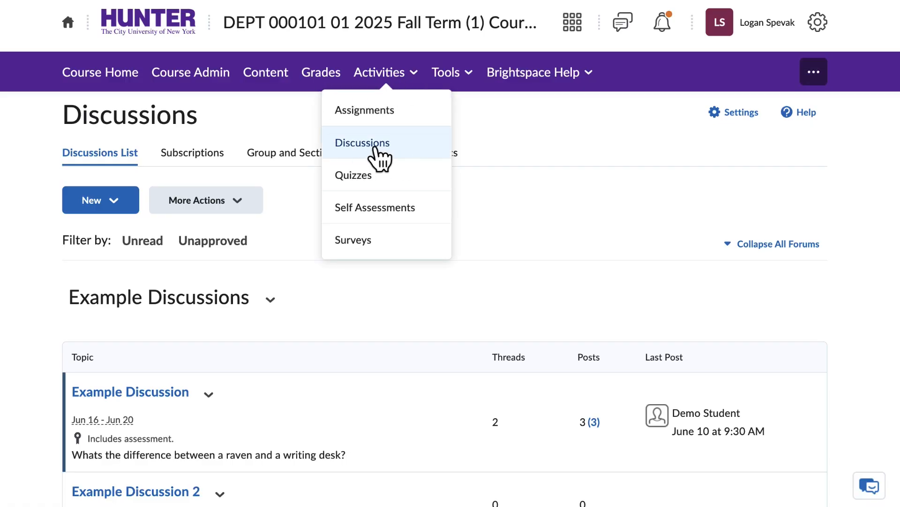
pyautogui.click(412, 146)
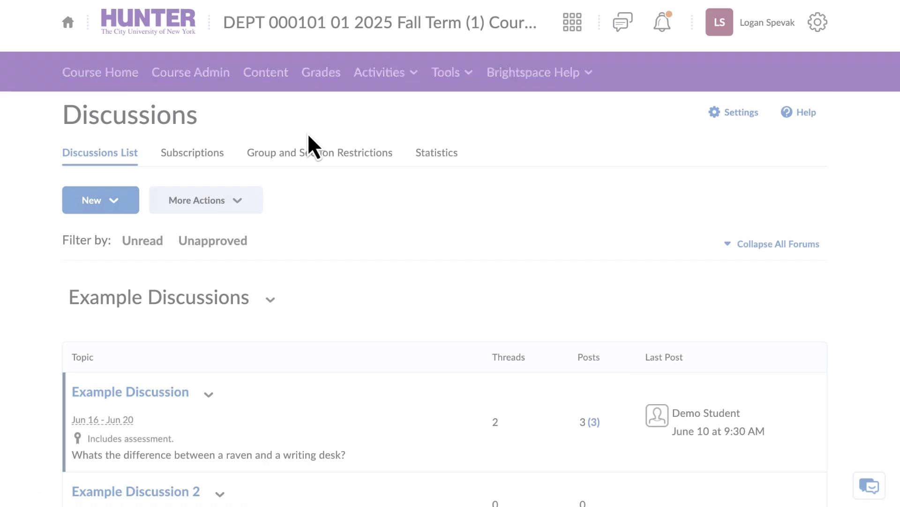